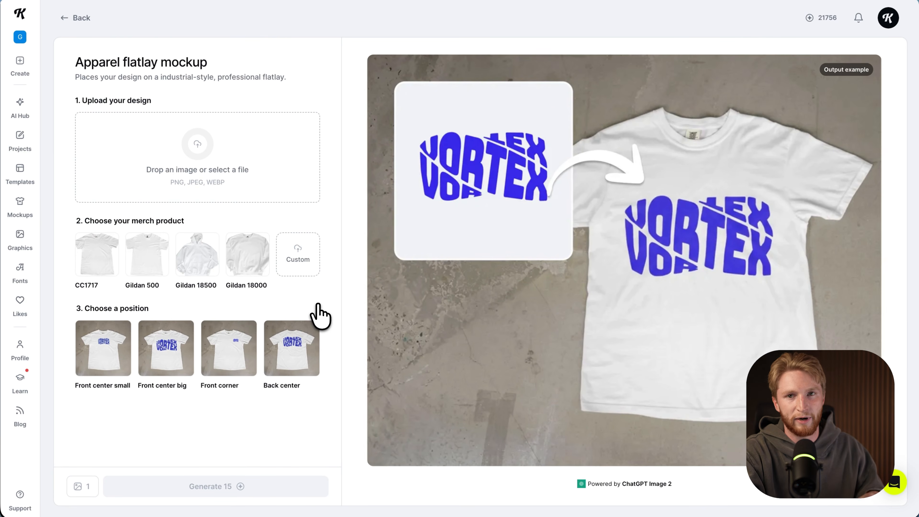
# Generate an apparel flatlay mockup of the "Rest is Productive" design on the CC1717 shirt in the Front center big position
pyautogui.moveTo(318, 315); pyautogui.dragTo(203, 167)
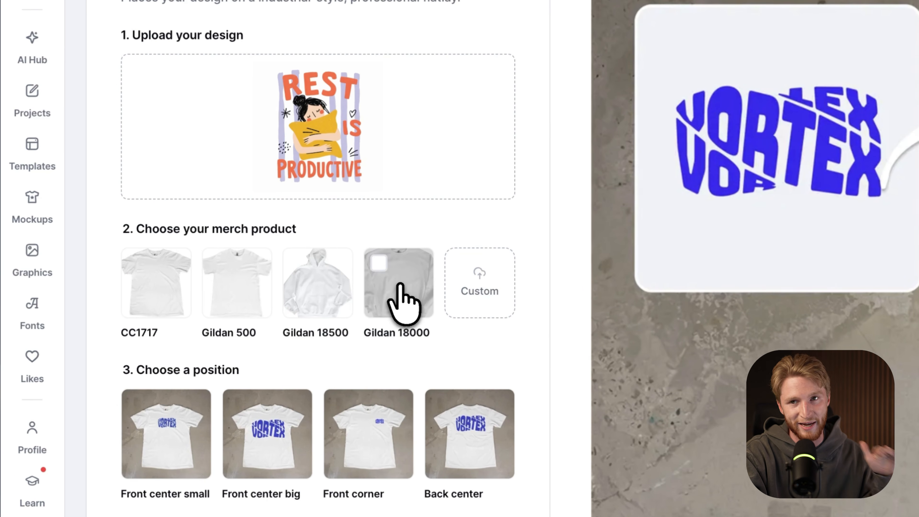
pyautogui.click(493, 287)
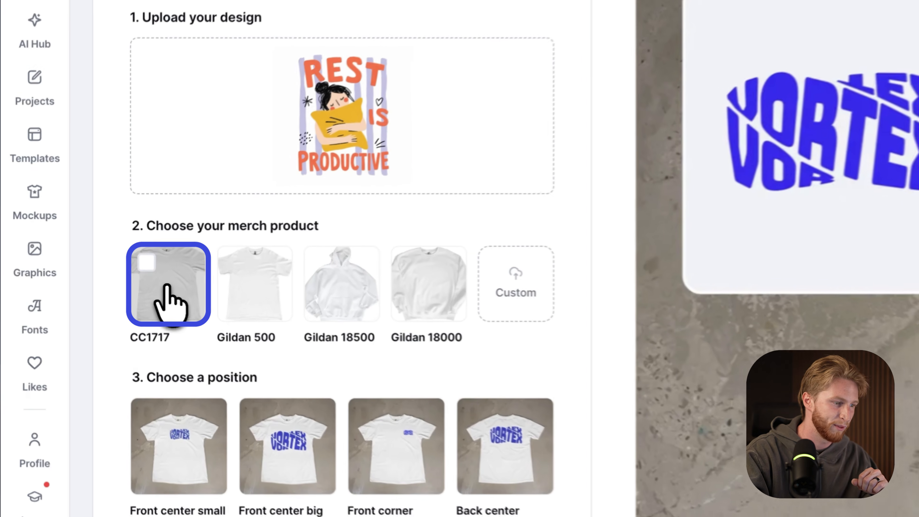
pyautogui.click(155, 286)
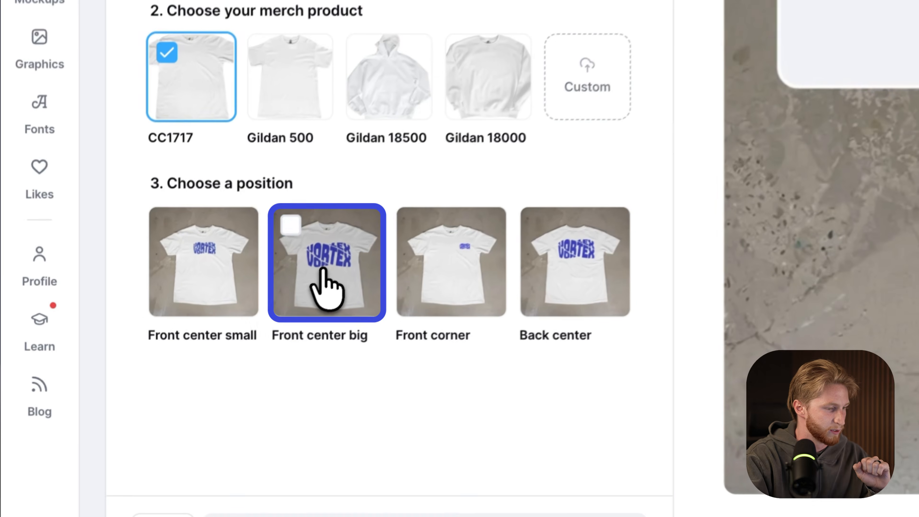
pyautogui.click(294, 297)
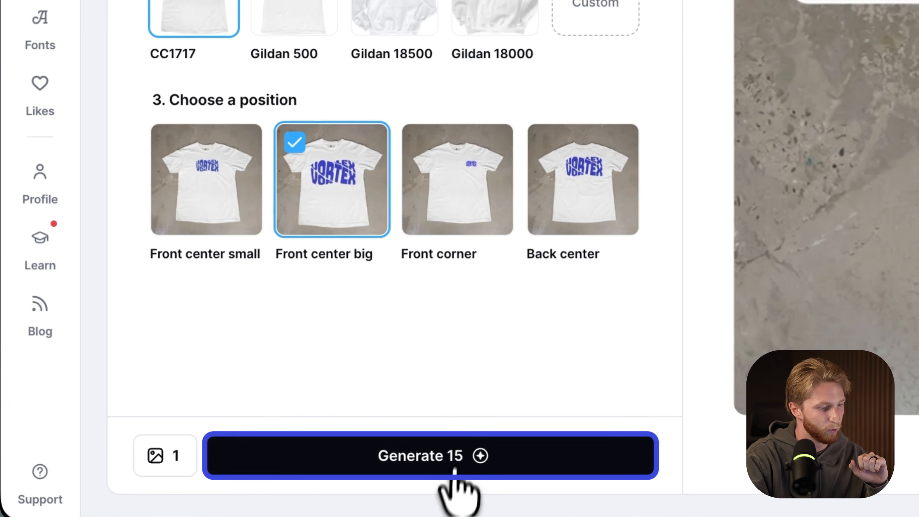
pyautogui.click(454, 470)
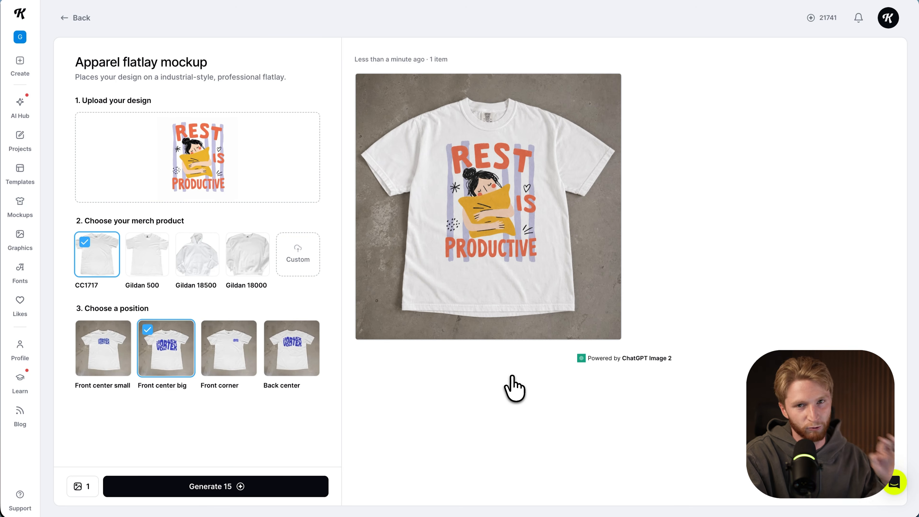
# Open the generated T-shirt mockup in the full editor
pyautogui.moveTo(505, 223)
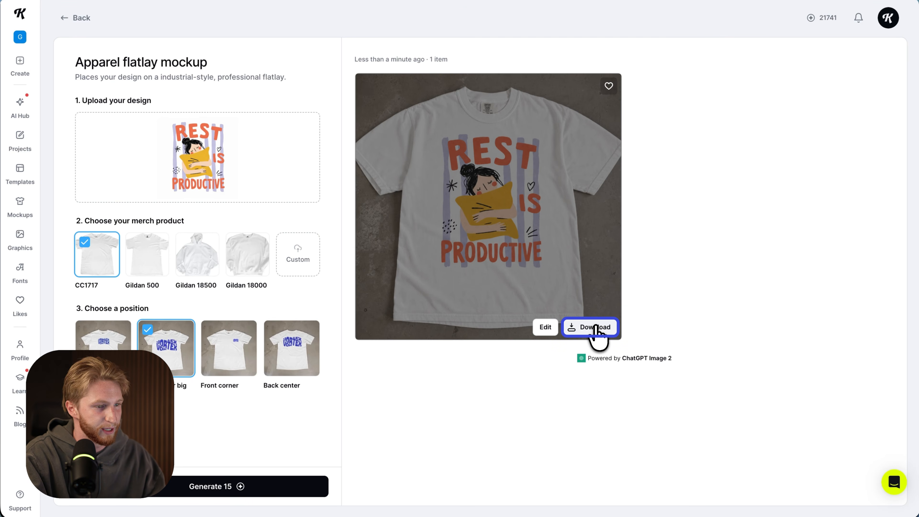
pyautogui.click(547, 328)
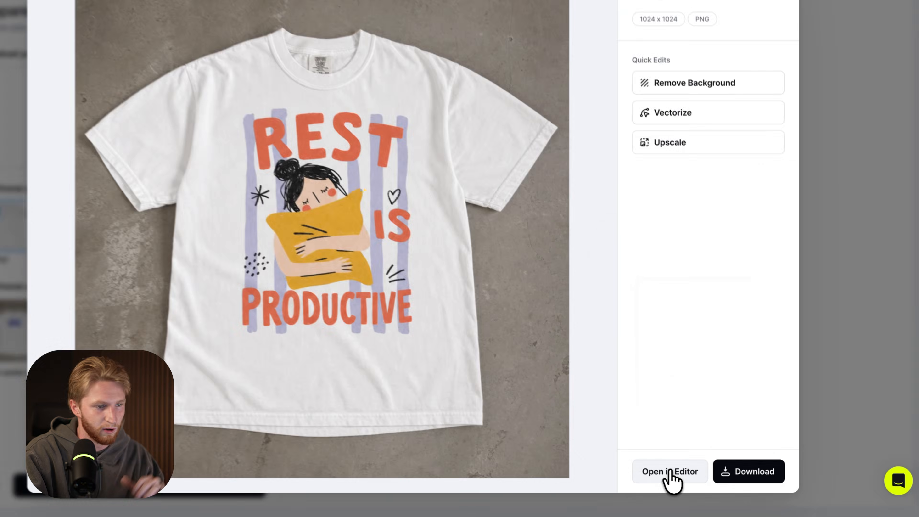
pyautogui.click(671, 478)
pyautogui.click(673, 413)
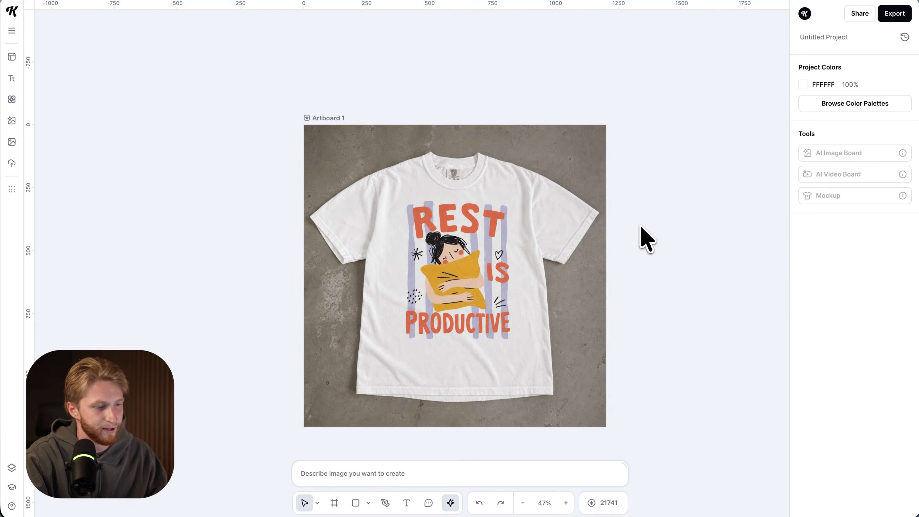
# Move the T-shirt mockup image off Artboard 1 onto the empty canvas beside it
pyautogui.hscroll(2, 559, 247)
pyautogui.scroll(-1, 559, 246)
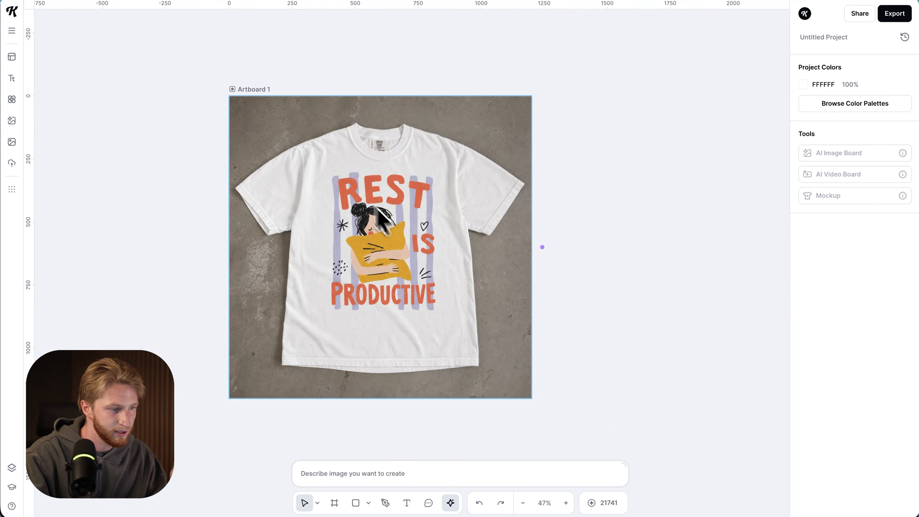
pyautogui.moveTo(306, 218); pyautogui.dragTo(649, 217)
pyautogui.hscroll(9, 447, 221)
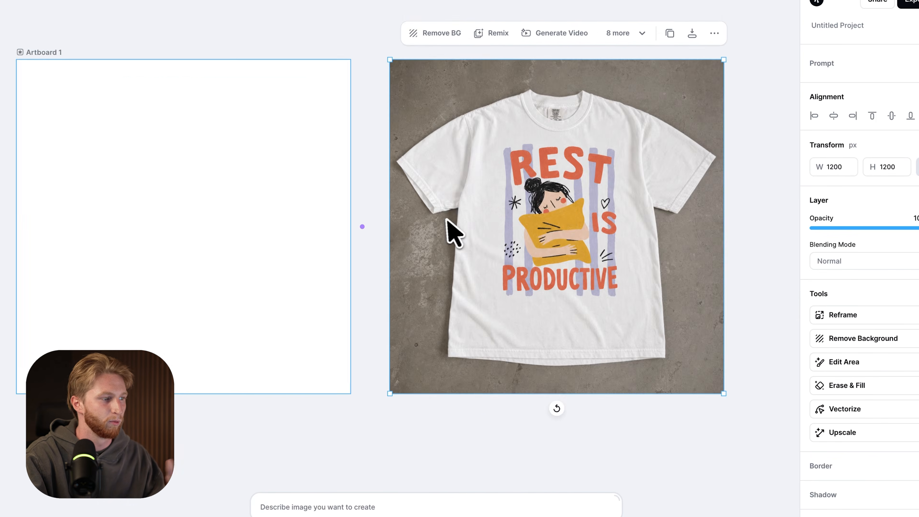
pyautogui.hscroll(1, 443, 221)
pyautogui.scroll(1, 444, 221)
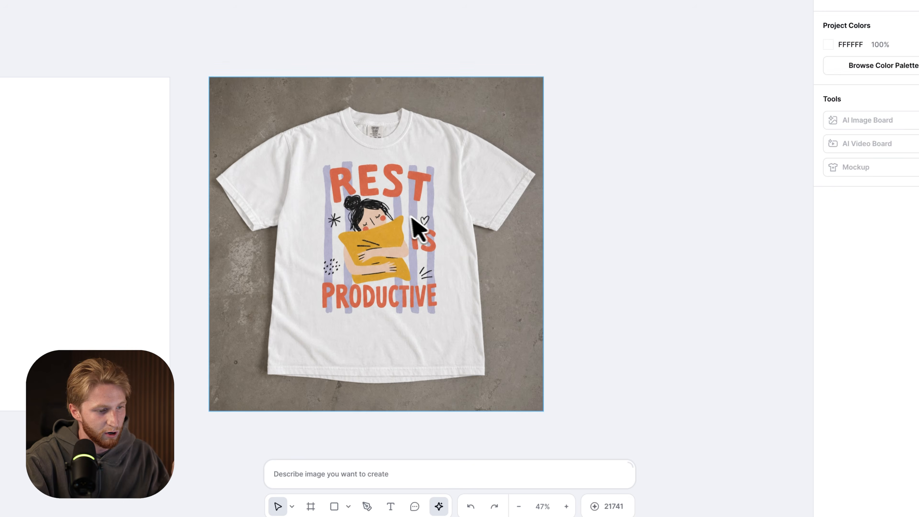
# Use Agentic AI on the T-shirt mockup with the prompt "change the background to a lavender color comforter"
pyautogui.click(416, 231)
pyautogui.click(376, 467)
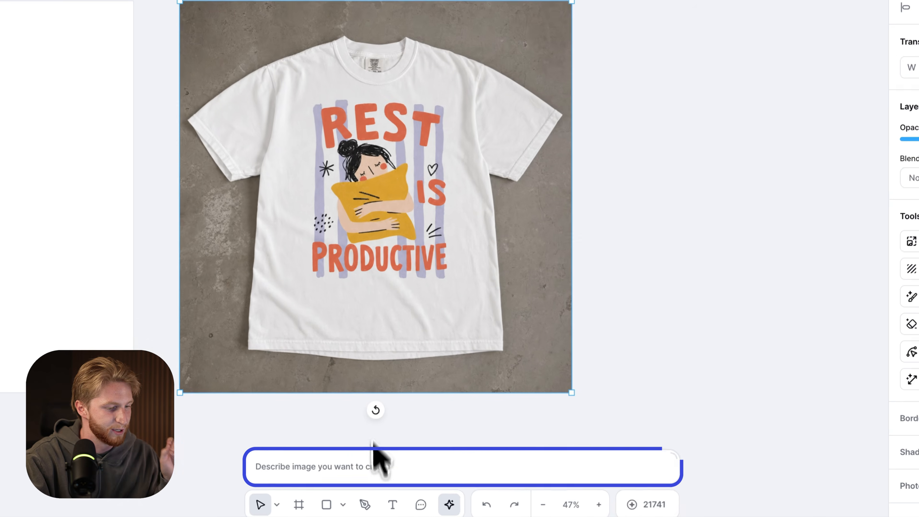
pyautogui.click(295, 455)
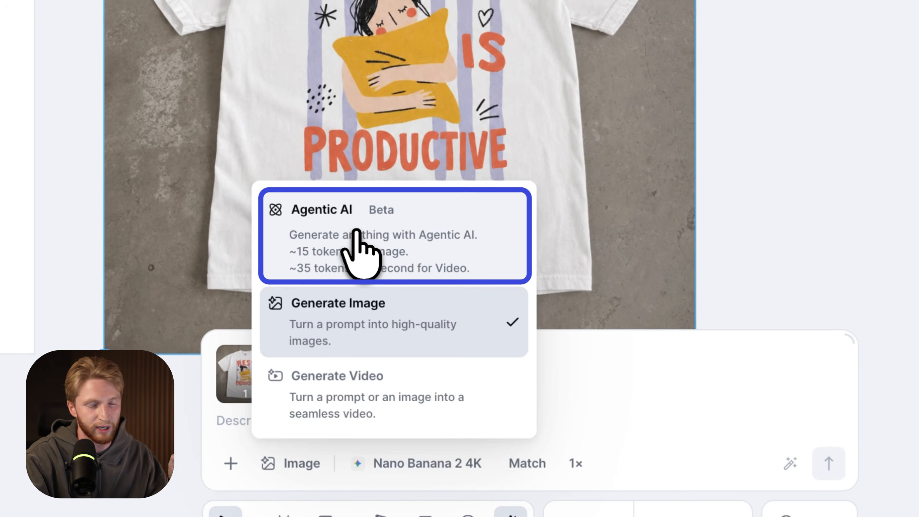
pyautogui.click(356, 231)
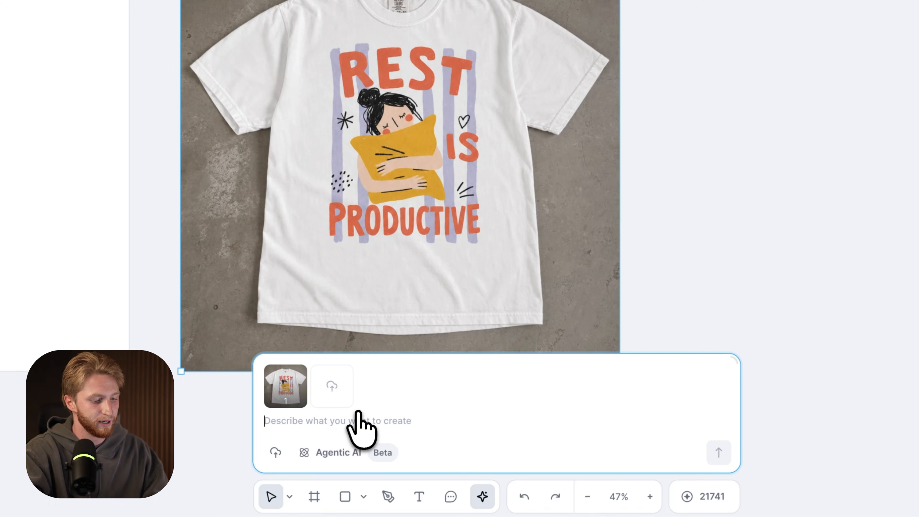
pyautogui.write('change the background to a')
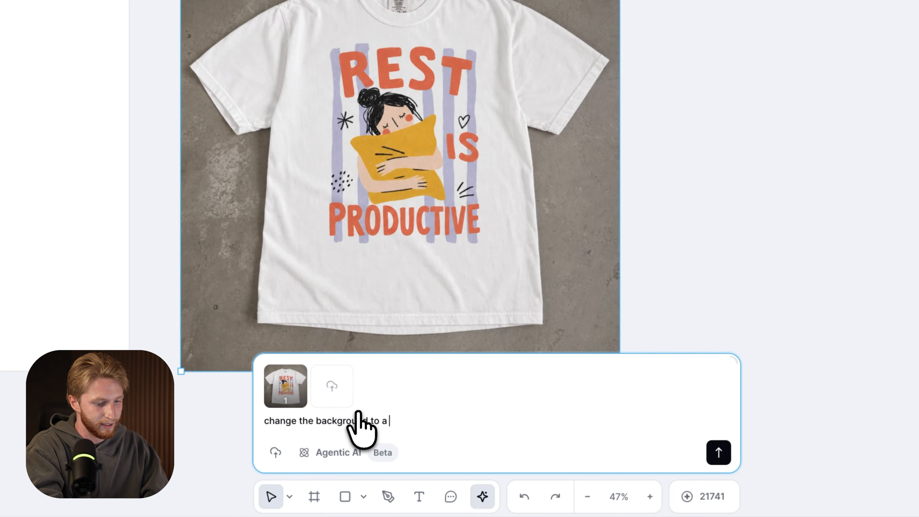
pyautogui.write('comforter')
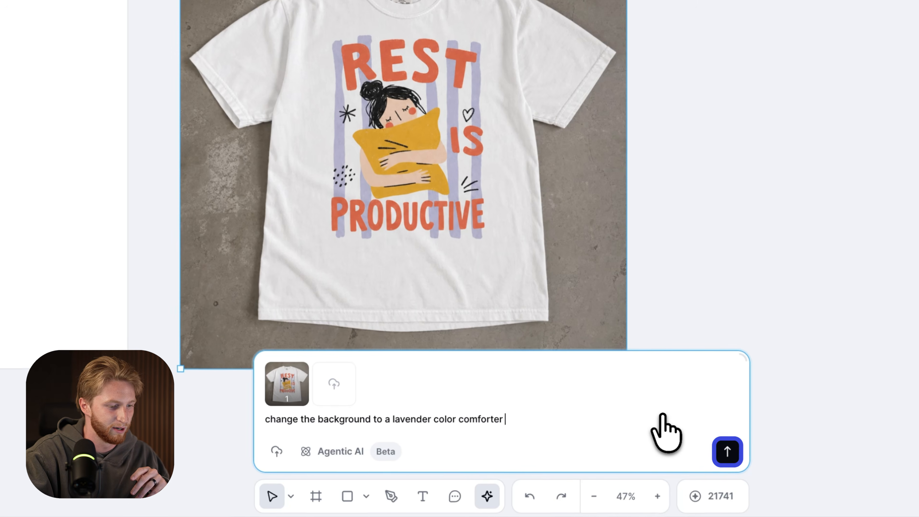
pyautogui.click(718, 452)
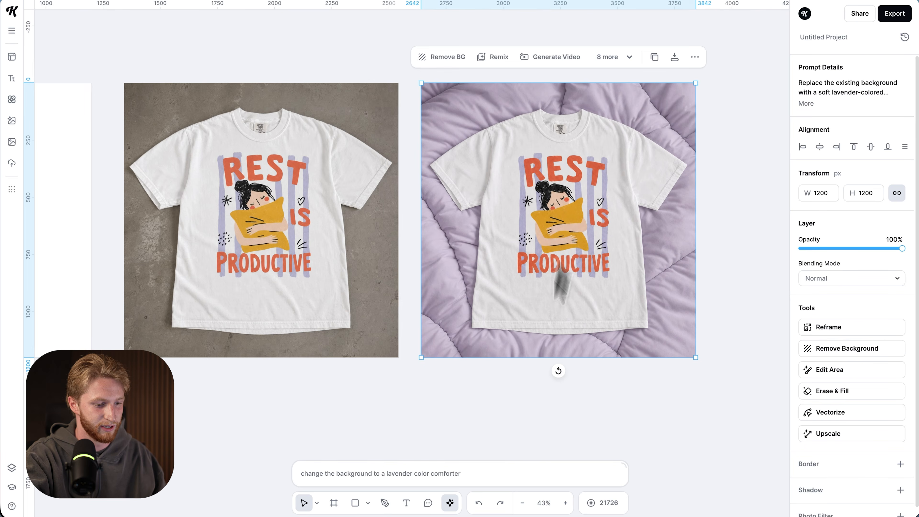
# Prompt from the lavender mockup: "create 4 images of this t shirt on a model, female with dark hair, mid 20's. use the same model for every image"
pyautogui.click(496, 472)
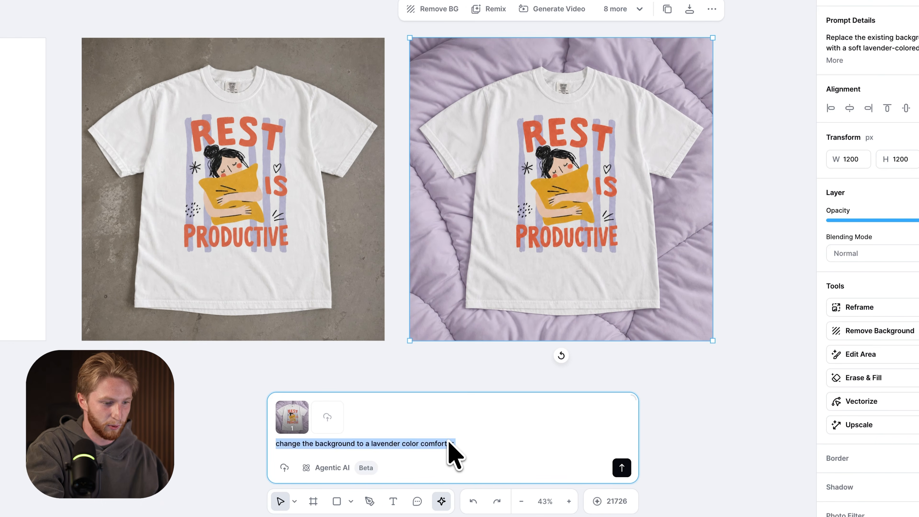
pyautogui.press('BackSpace')
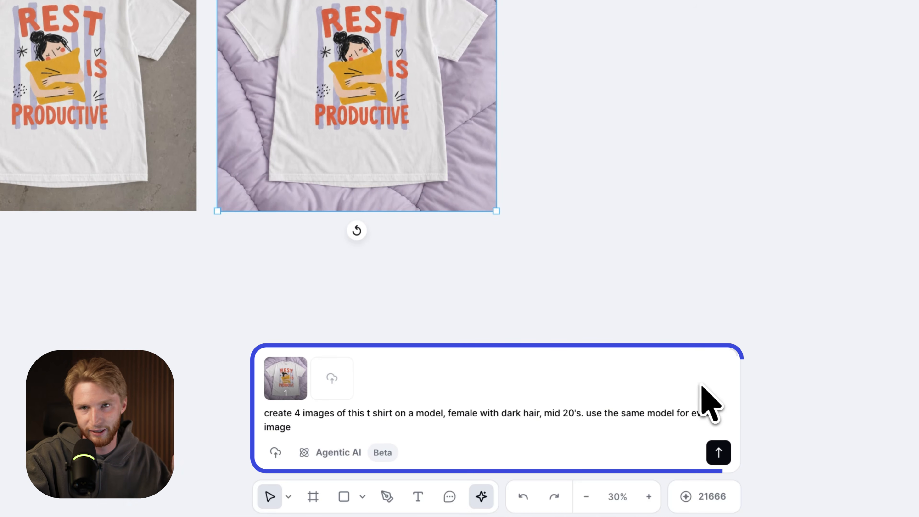
pyautogui.press('Return')
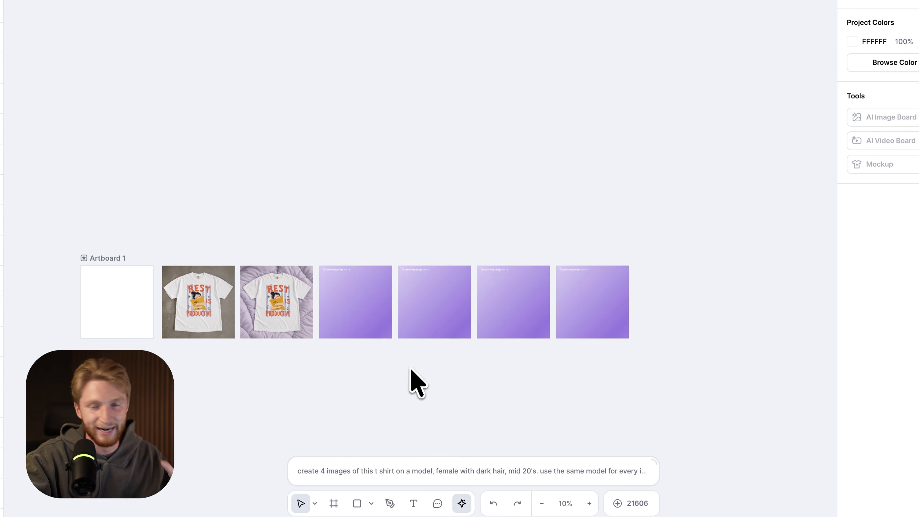
# Examine the four generated model images up close for shirt detail and a consistent model
pyautogui.scroll(3, 411, 368)
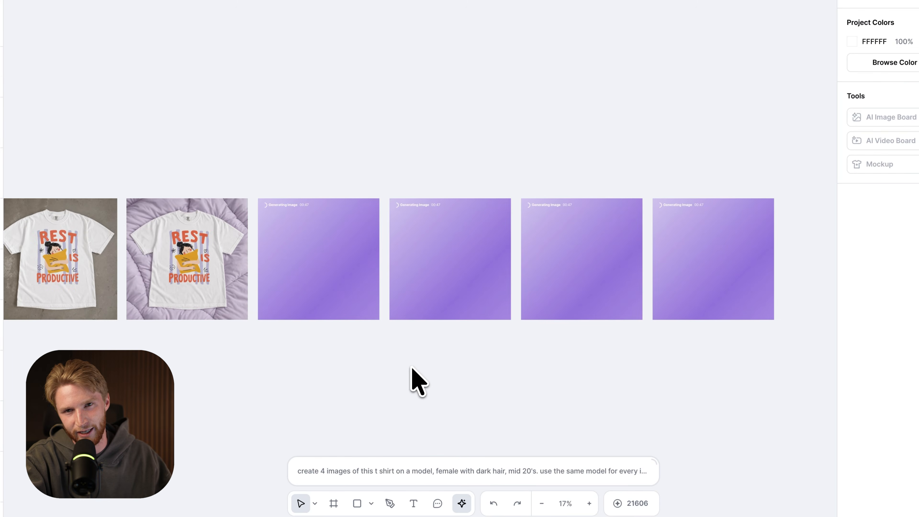
pyautogui.scroll(1, 411, 368)
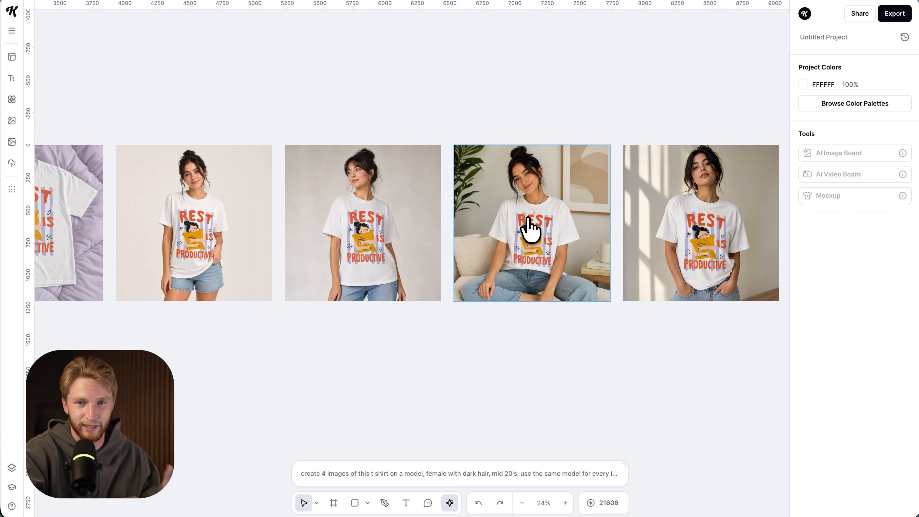
pyautogui.scroll(5, 172, 244)
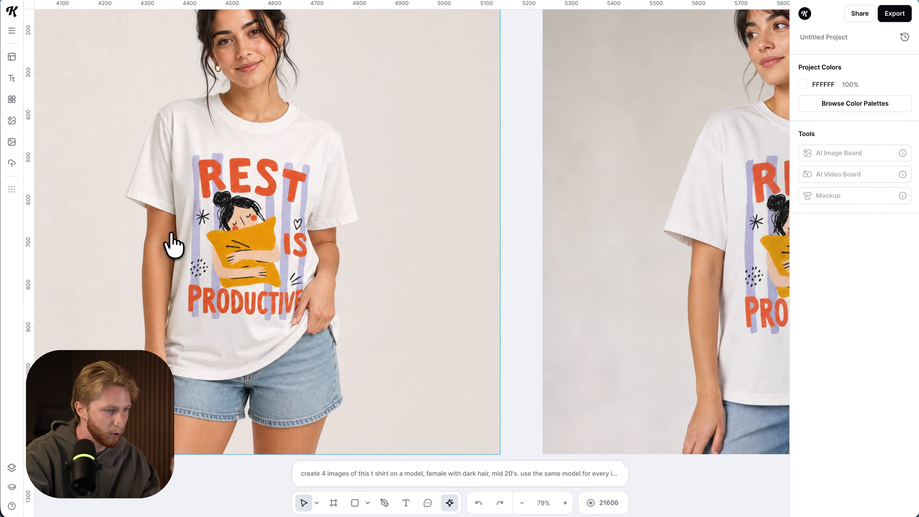
pyautogui.scroll(-3, 173, 245)
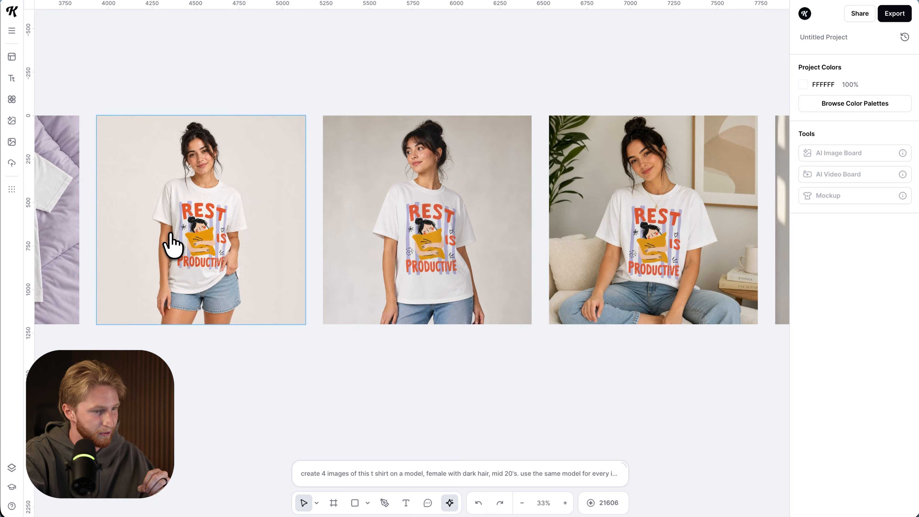
pyautogui.hscroll(6, 329, 232)
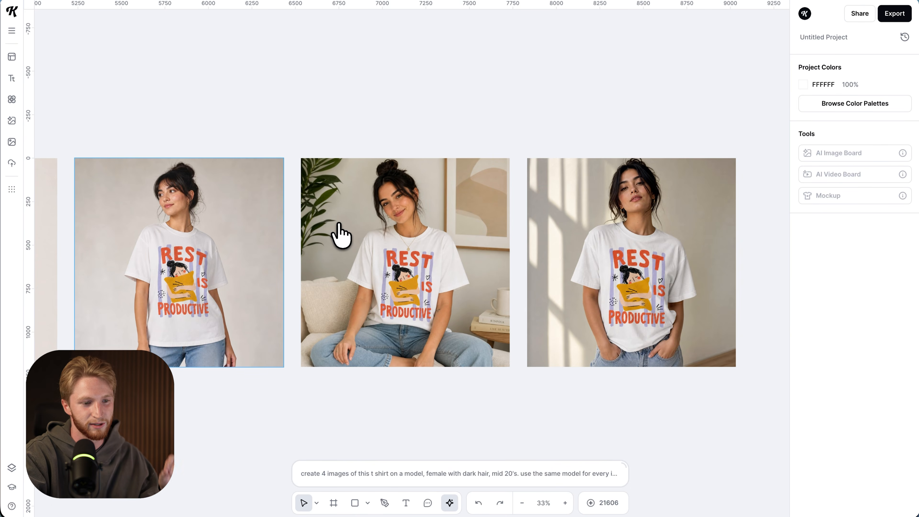
# Export the T-shirt mockup with the lavender comforter background as a JPEG
pyautogui.scroll(-3, 339, 233)
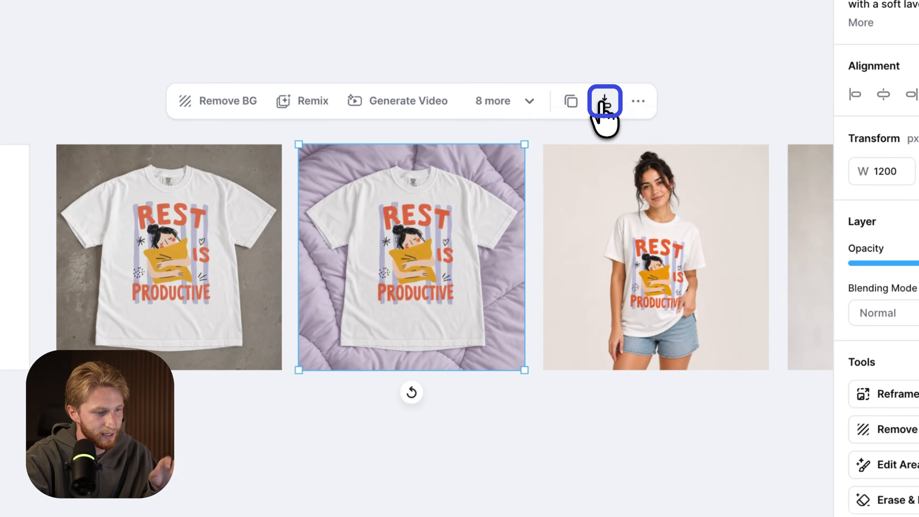
pyautogui.click(603, 100)
pyautogui.click(636, 195)
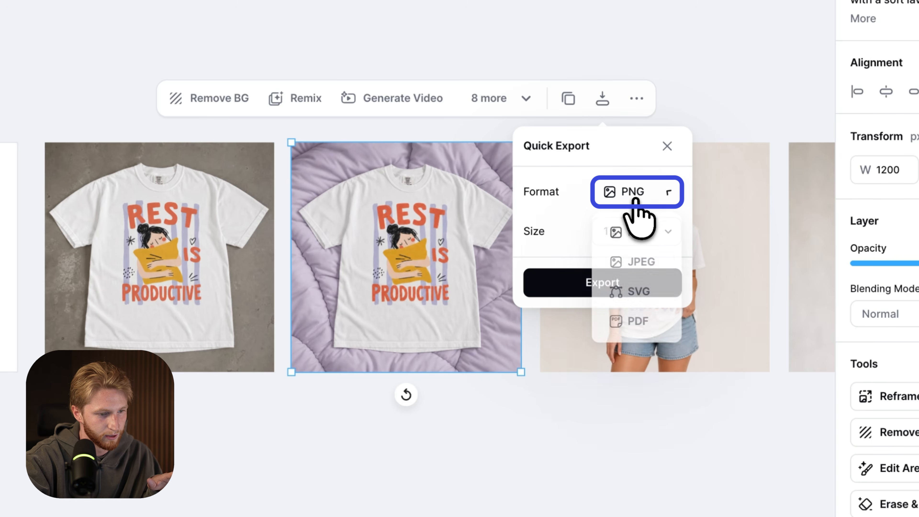
pyautogui.click(636, 263)
pyautogui.click(588, 283)
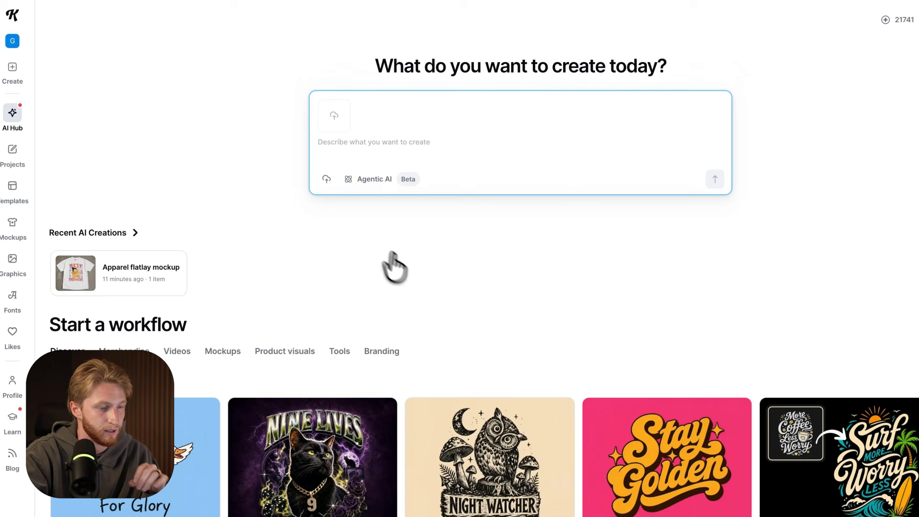
# Find the Mirror selfie video workflow in the AI Hub and open it
pyautogui.scroll(-1, 419, 284)
pyautogui.scroll(1, 419, 283)
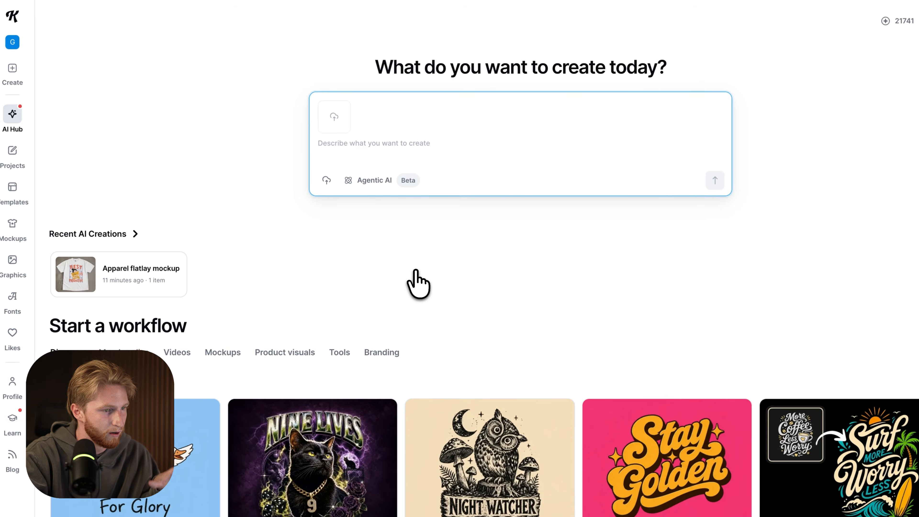
pyautogui.scroll(-4, 488, 235)
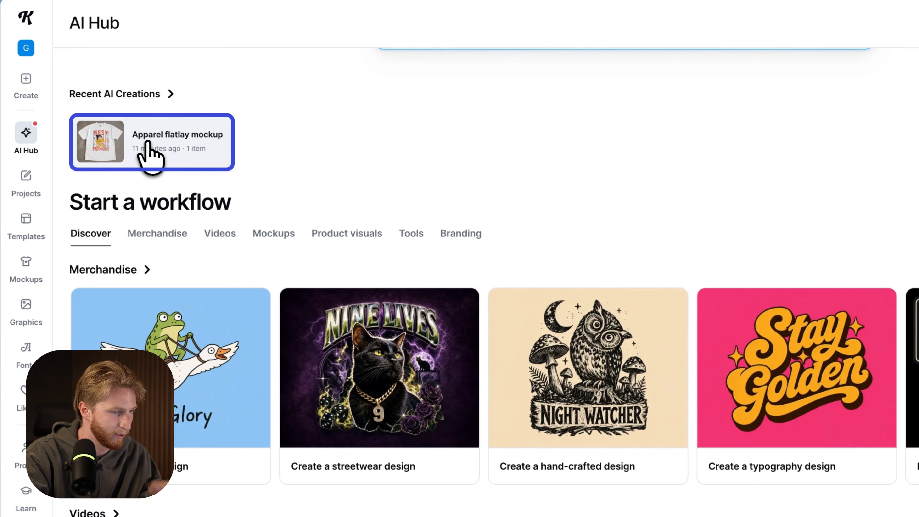
pyautogui.scroll(-5, 652, 369)
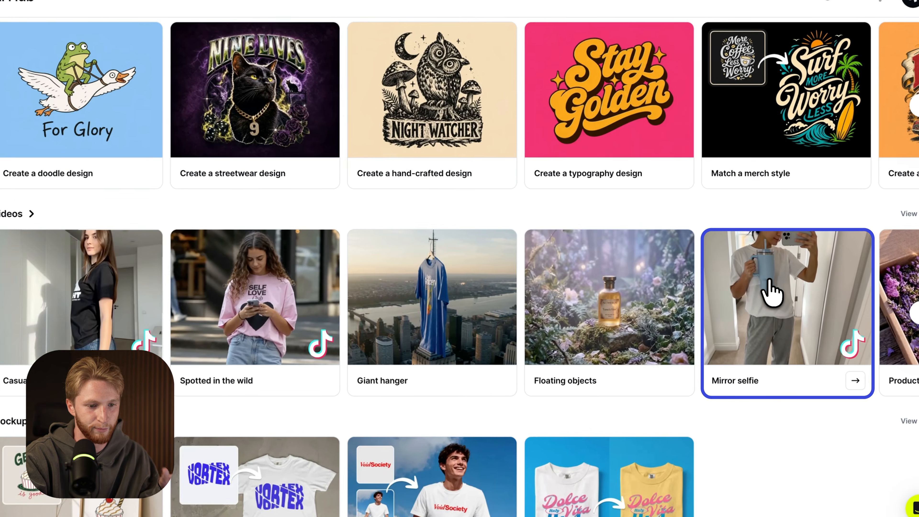
pyautogui.click(772, 293)
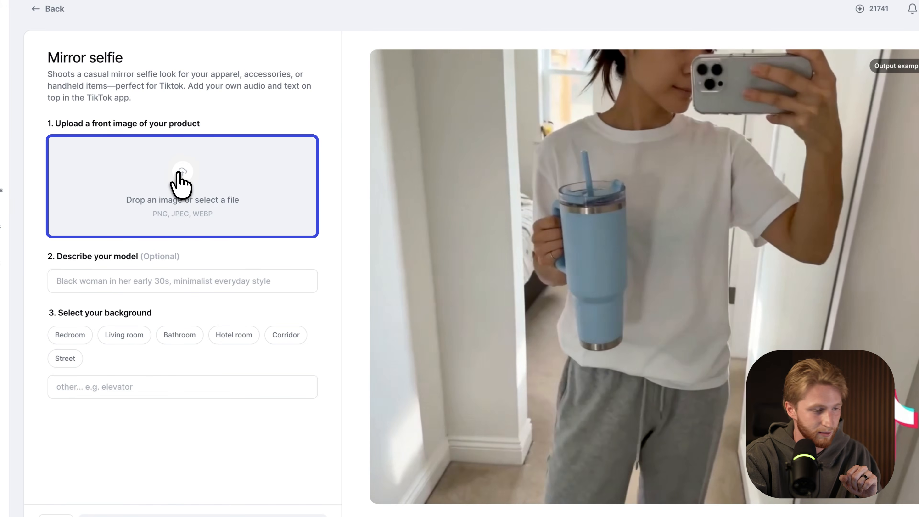
# Generate a mirror selfie video from the lavender T-shirt image with the model "woman, mid 20's, dark hair" and a Bedroom background
pyautogui.click(181, 184)
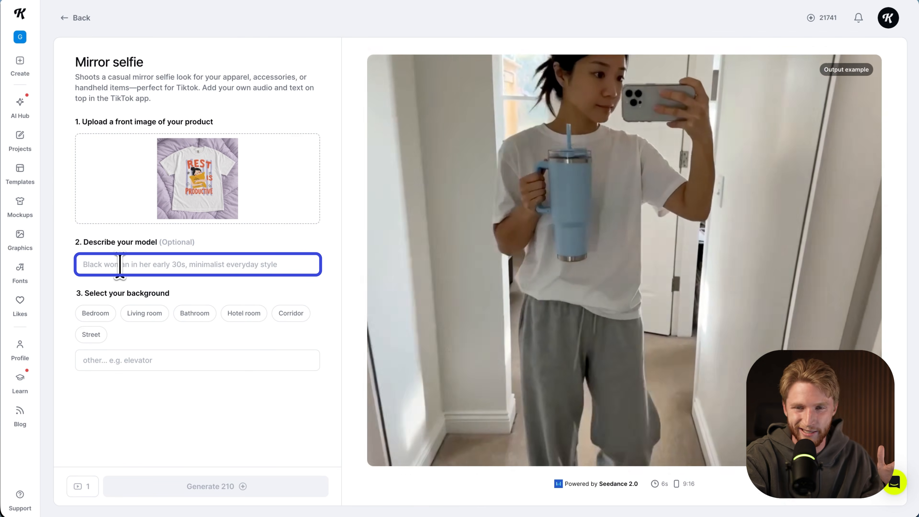
pyautogui.write('woman, ')
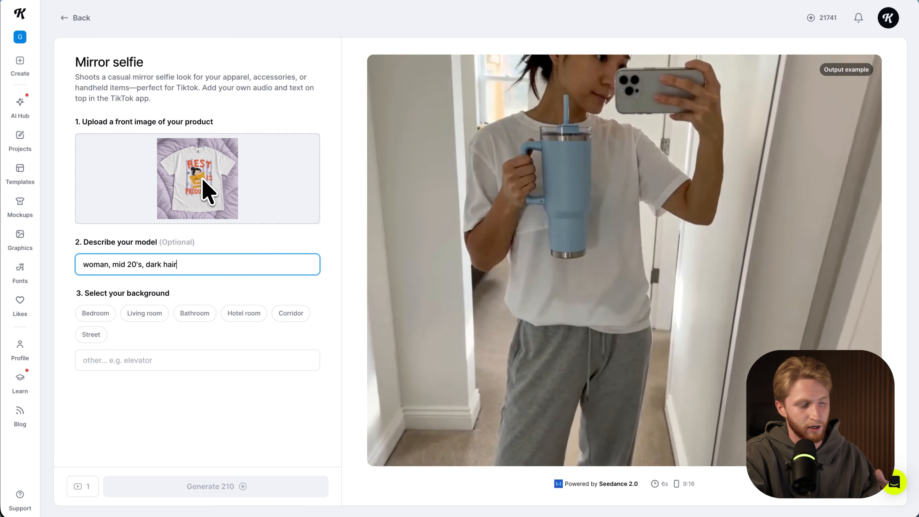
pyautogui.write("mid 20's, dark hair")
pyautogui.click(96, 313)
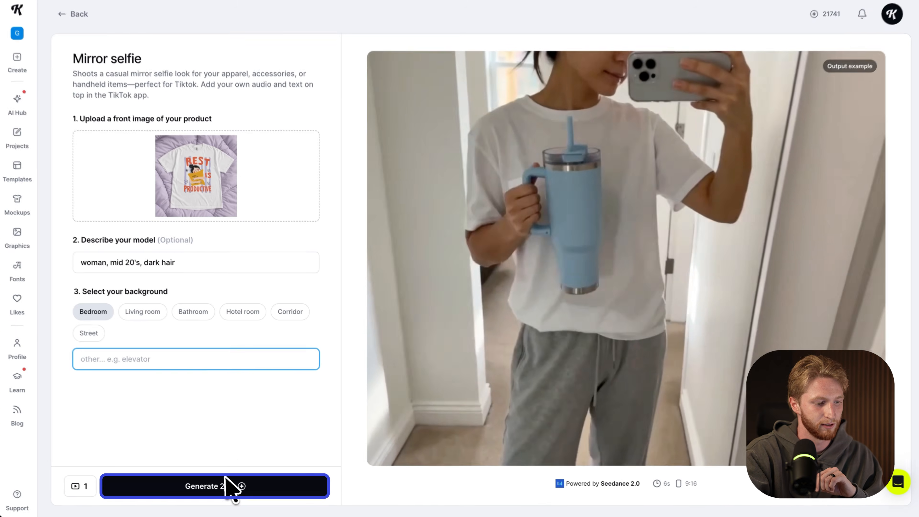
pyautogui.click(229, 487)
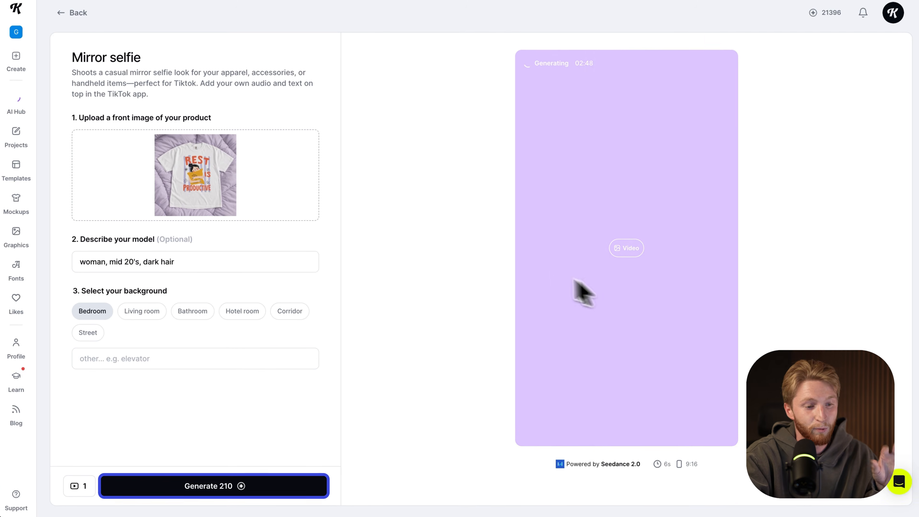